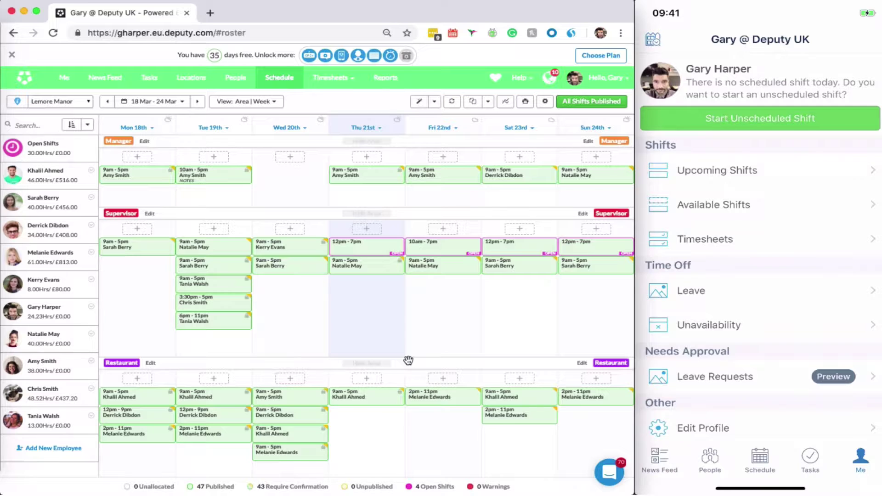
- Switch the weekly roster to the by-employee view, then back to the by-area view
scroll(439, 316, down, 5)
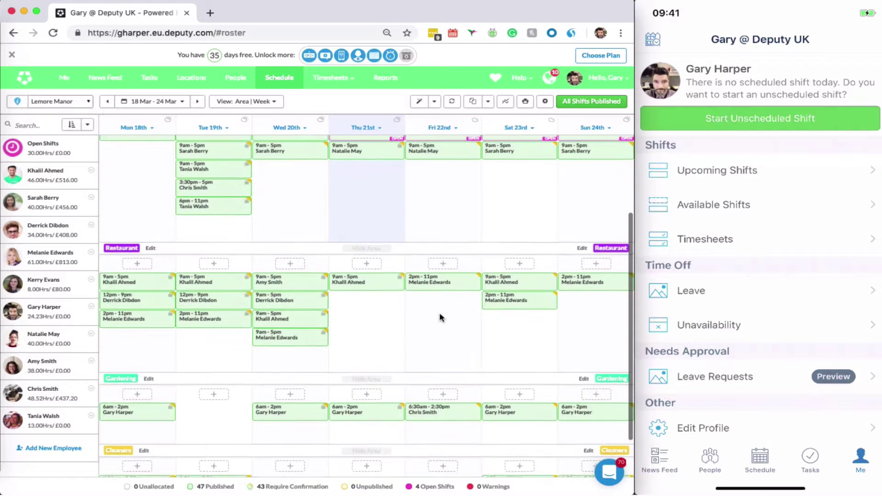
scroll(440, 317, down, 2)
scroll(439, 317, up, 7)
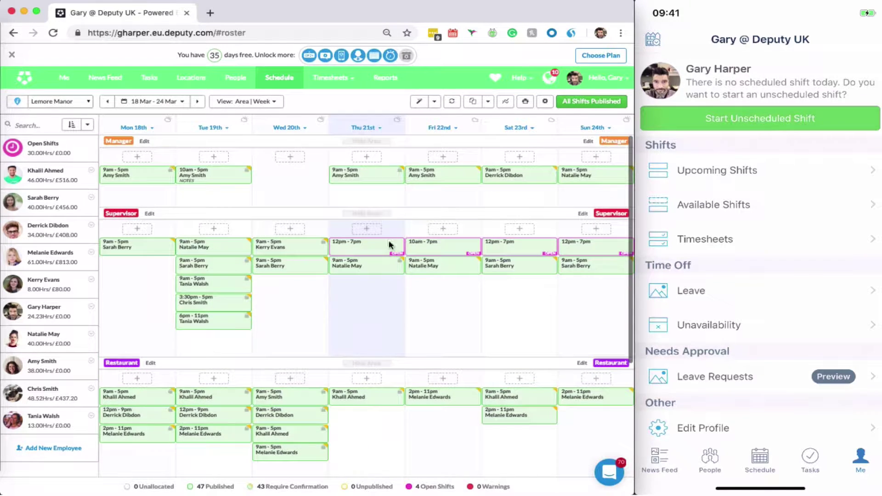
click(253, 101)
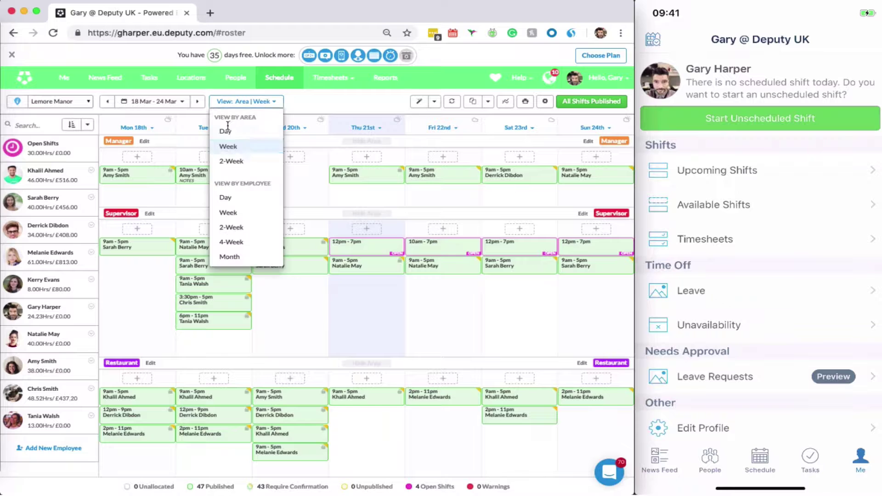
click(259, 211)
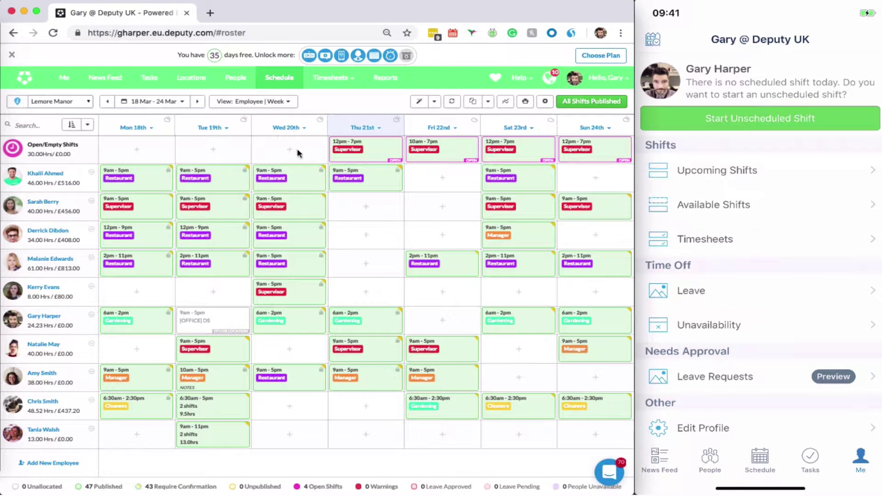
click(252, 102)
click(285, 147)
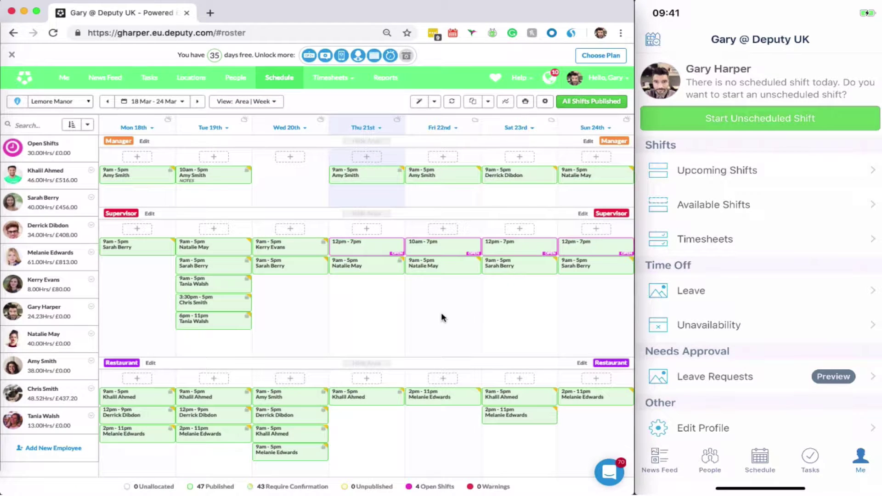
- Create a 7pm–7am Supervisor shift on Fri 22nd and drag an employee onto it
click(441, 229)
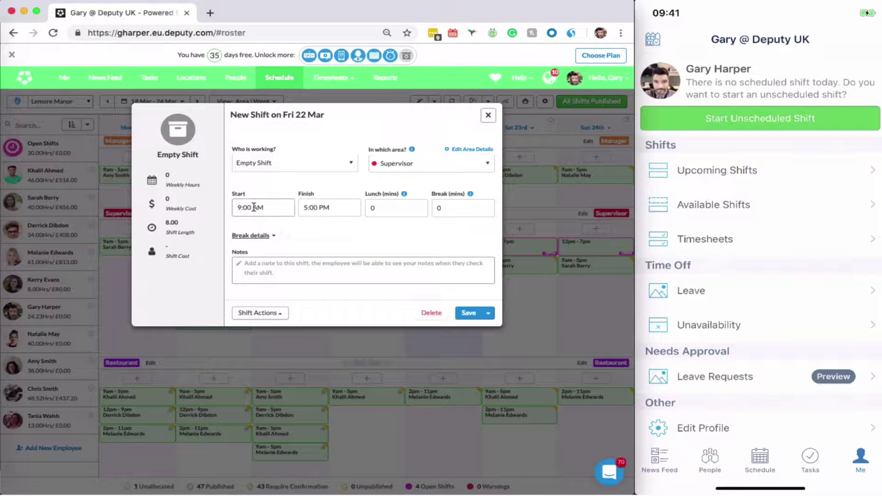
click(253, 207)
text(7pm)
key(Tab)
text(7)
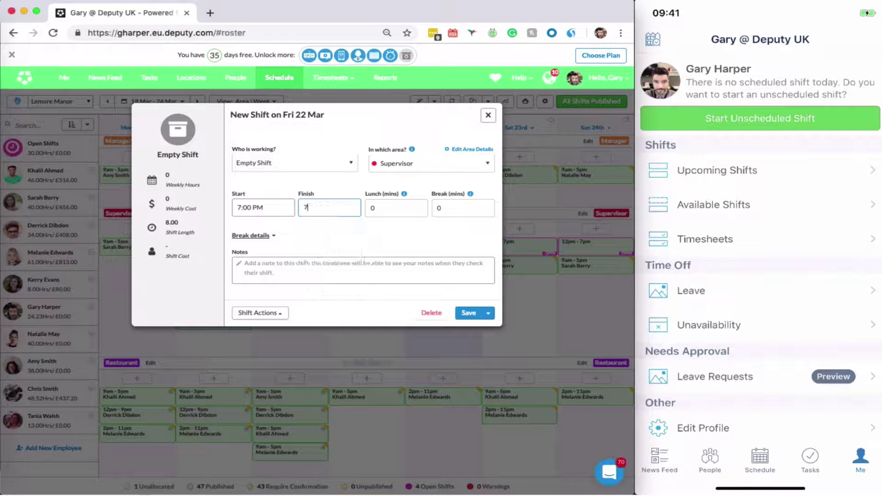
text(am)
key(Tab)
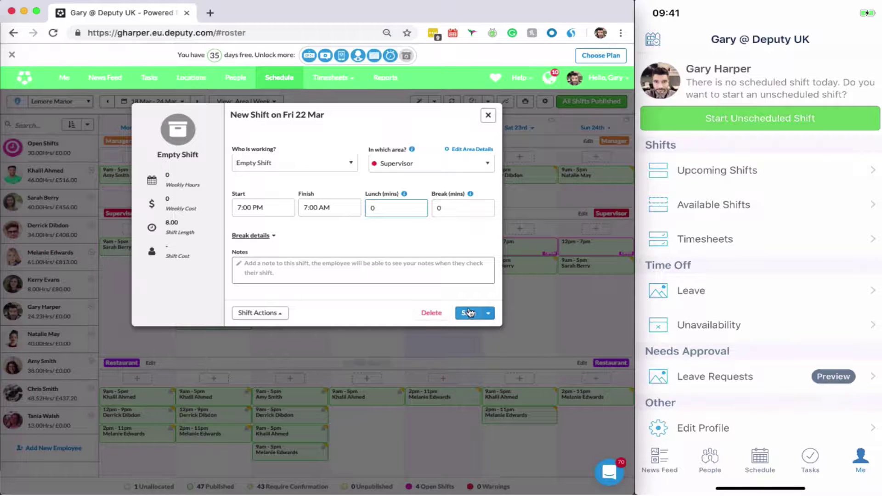
click(468, 312)
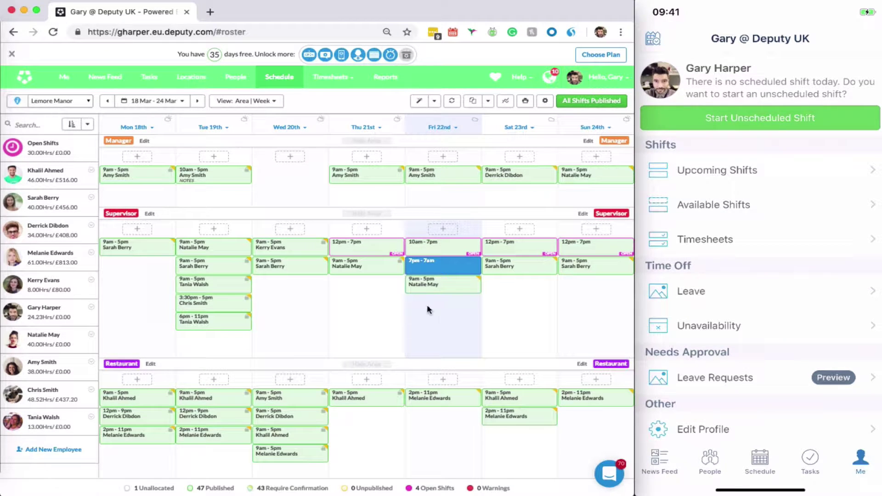
drag(36, 336, 449, 266)
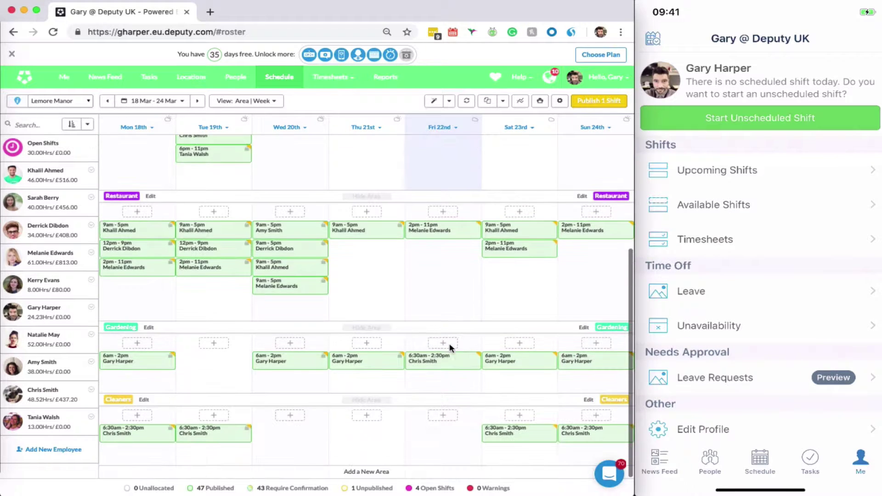
- Publish updates only for all areas, notifying staff by email/SMS and requiring confirmation
scroll(449, 348, up, 5)
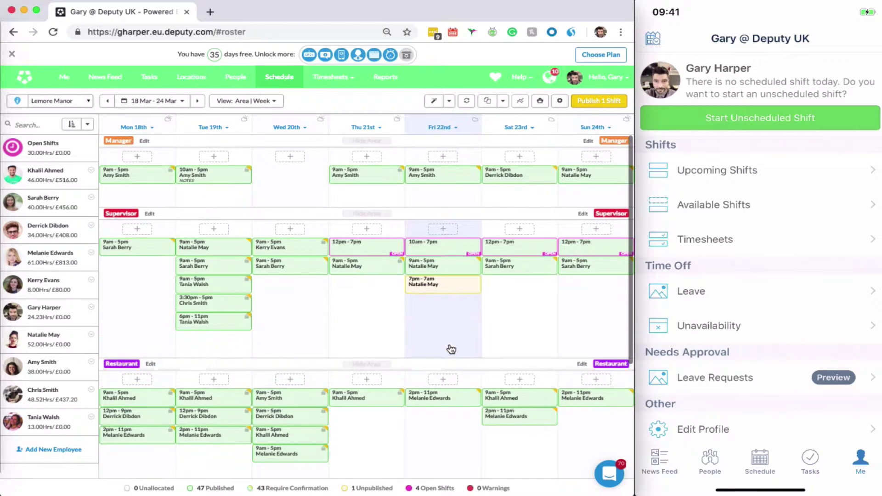
click(601, 98)
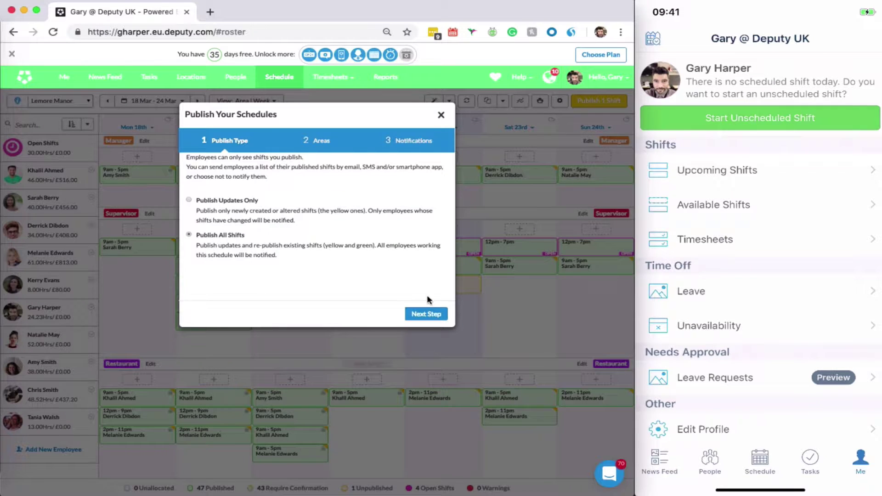
click(221, 202)
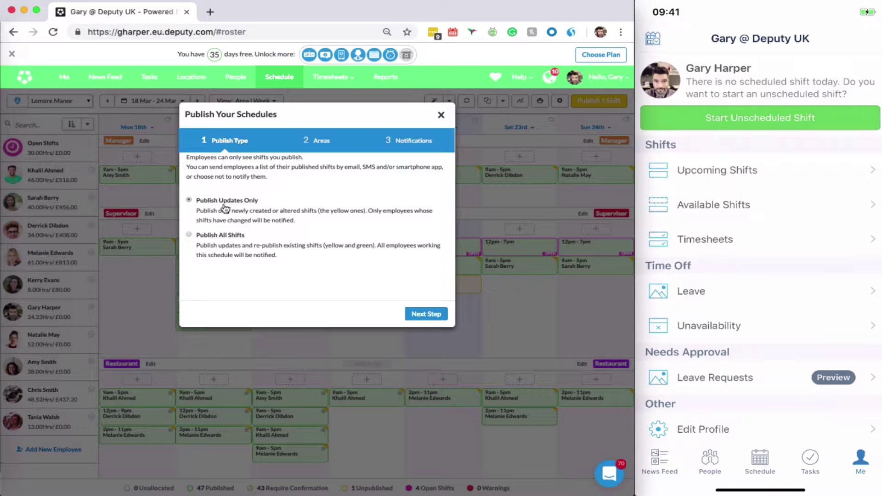
click(444, 316)
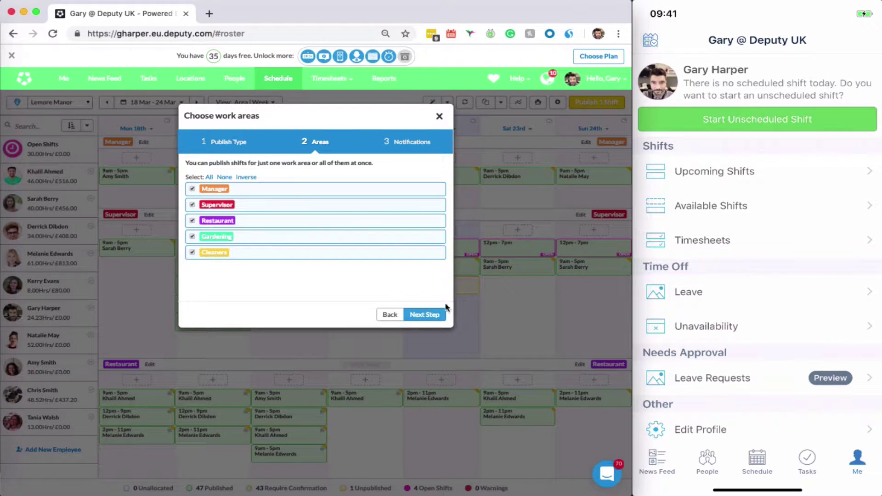
click(424, 315)
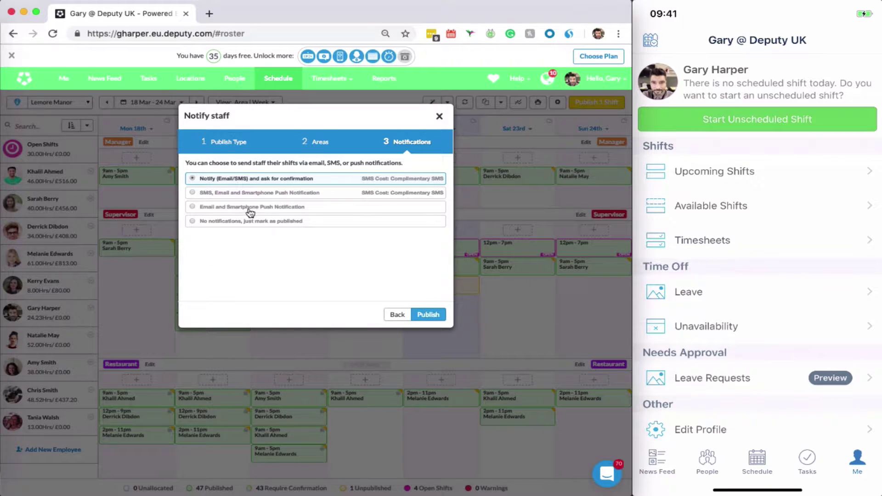
click(229, 208)
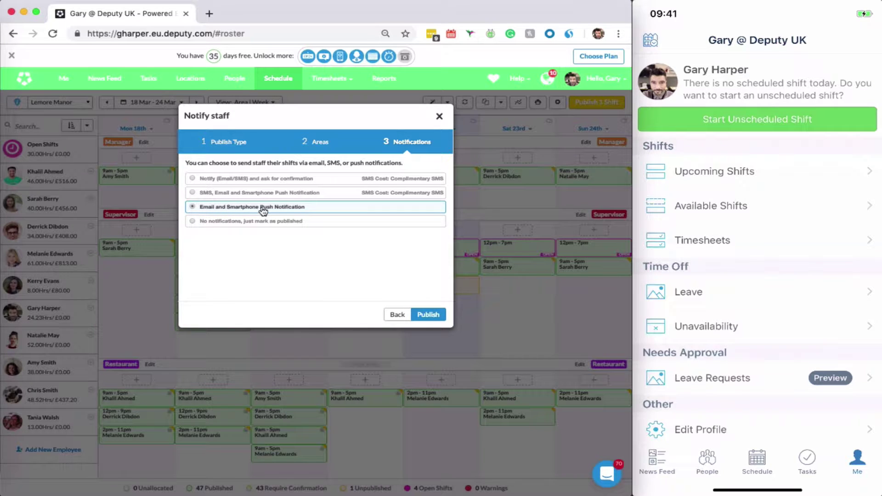
click(287, 179)
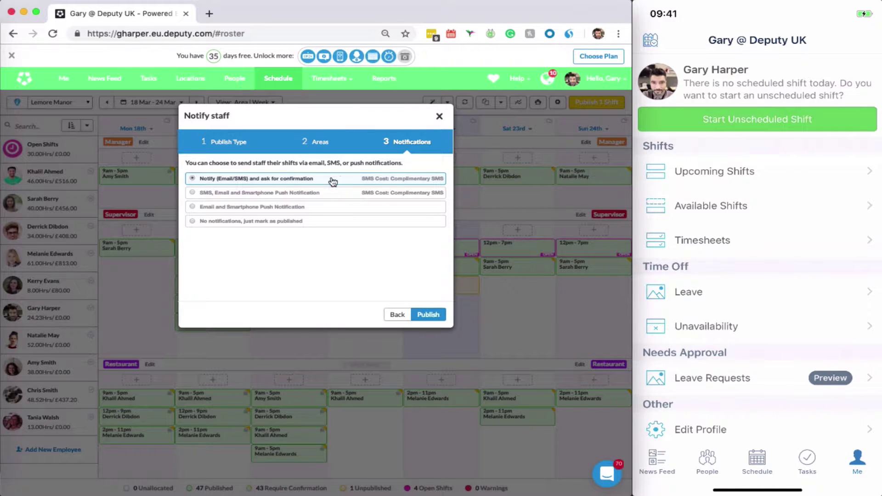
click(428, 314)
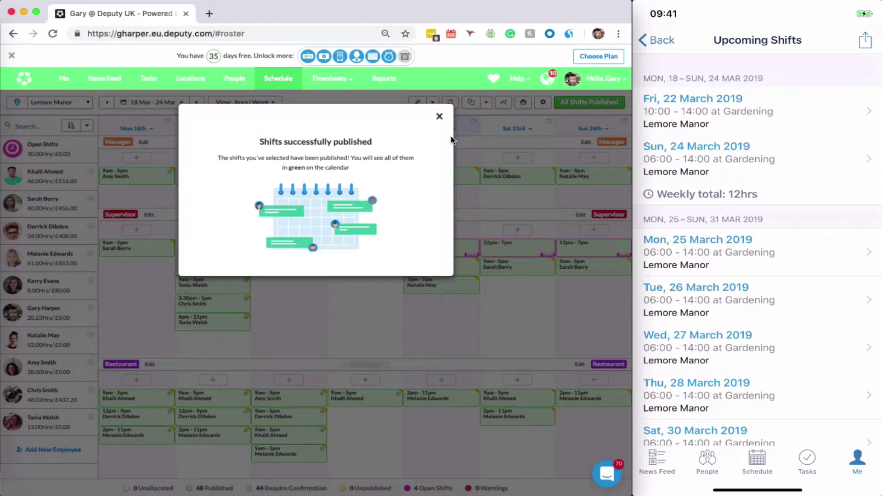
- Dismiss the publish message and open the Gmail alert about the grabbed Saturday 12:00 PM Supervisor shift
click(440, 117)
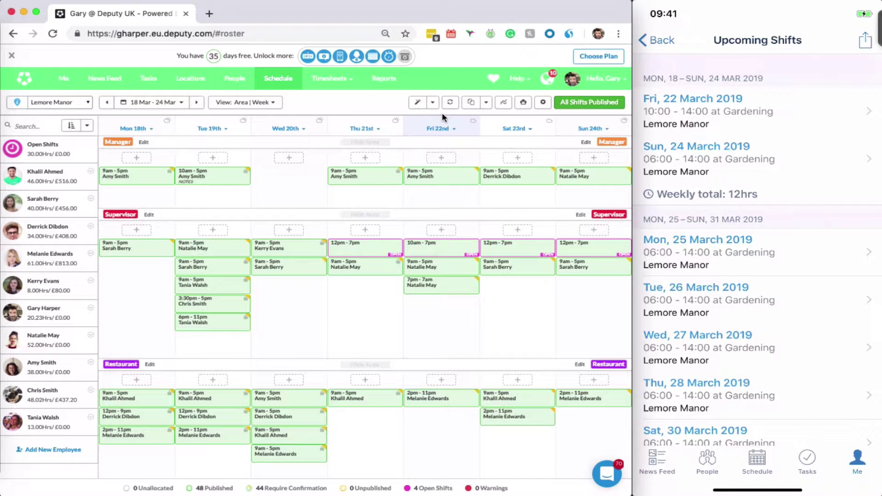
scroll(361, 327, down, 5)
mouse_move(583, 248)
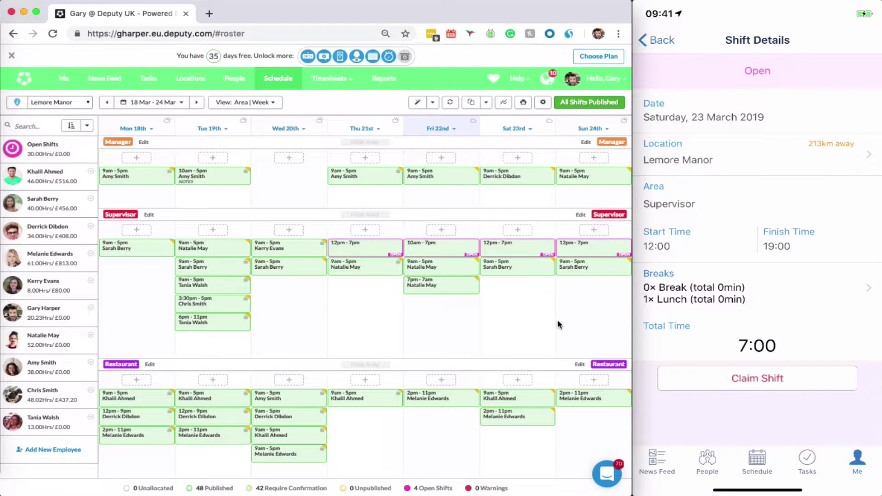
click(756, 29)
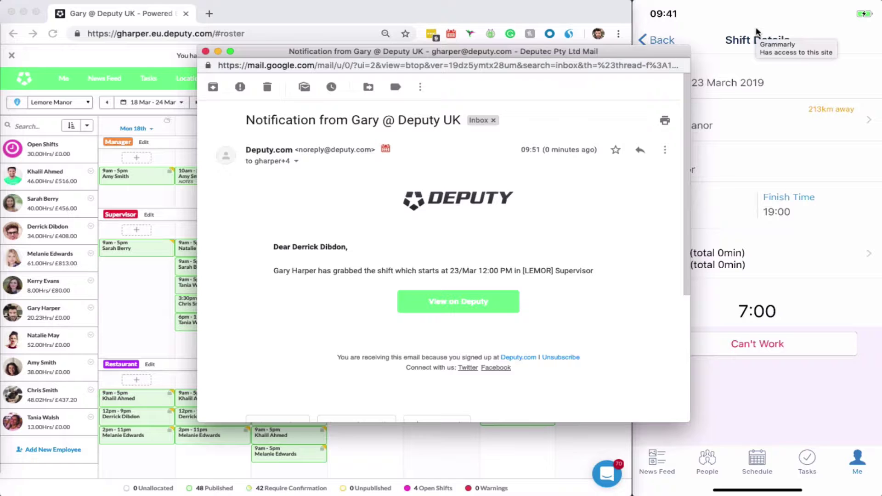
- Close the email and refresh the roster to show the claimed Saturday 12pm–7pm shift
click(454, 105)
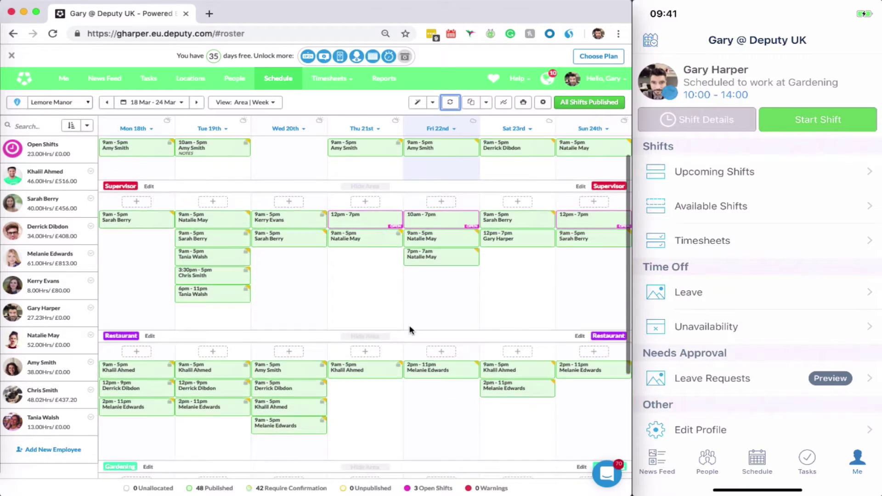
scroll(410, 330, down, 5)
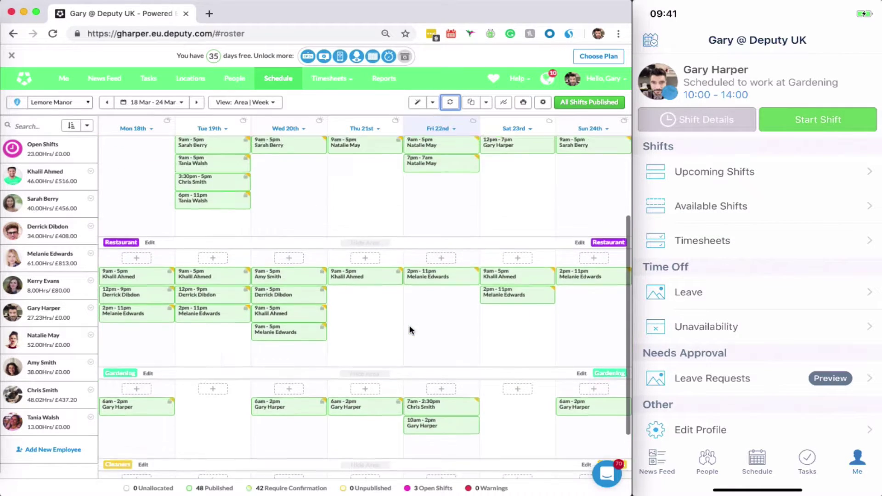
- Save this week's shifts as a template under the existing name 'Typical Week'
scroll(410, 330, up, 7)
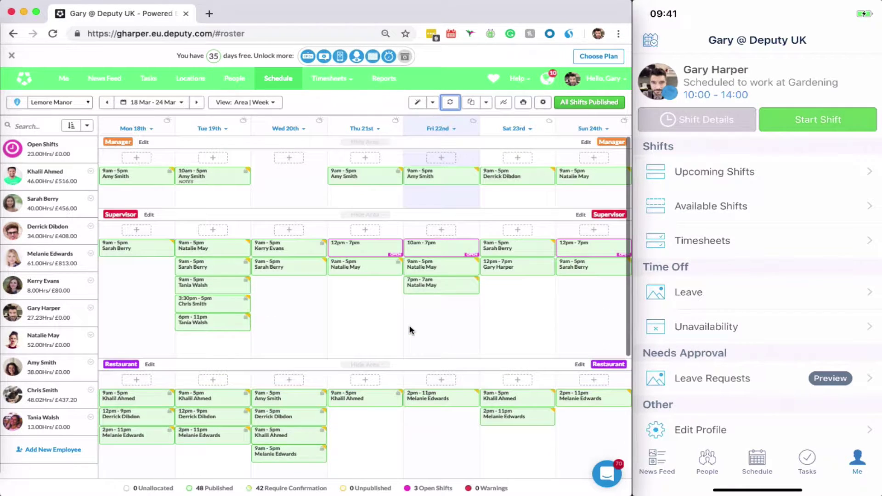
click(468, 106)
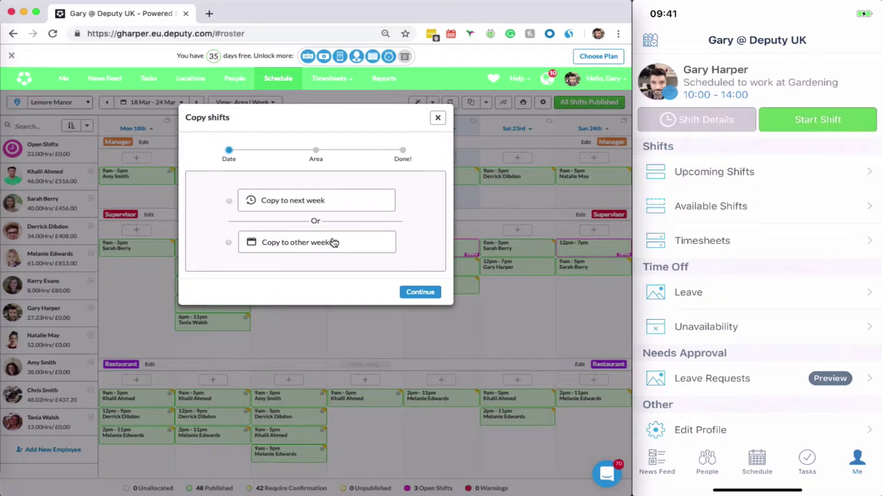
click(439, 118)
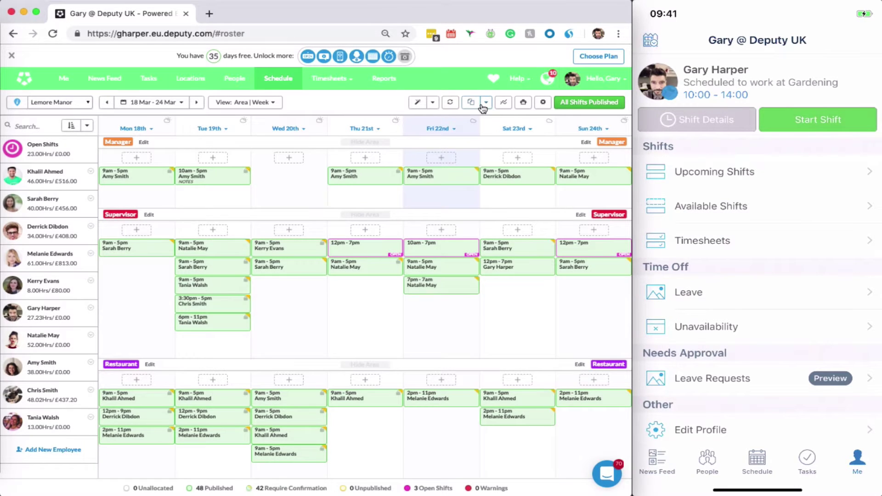
click(483, 105)
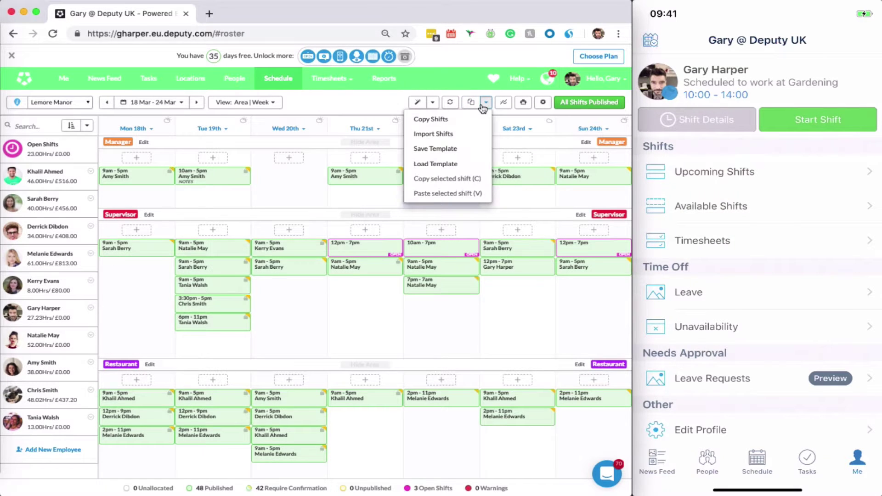
click(445, 148)
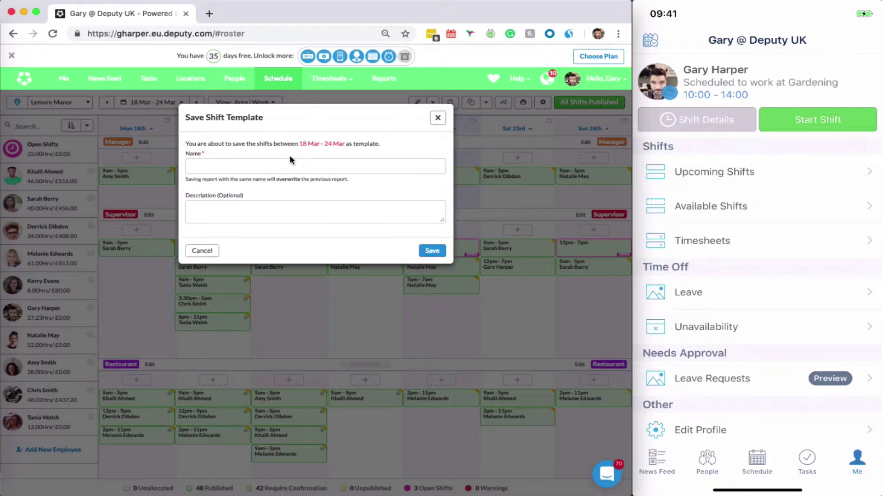
click(283, 167)
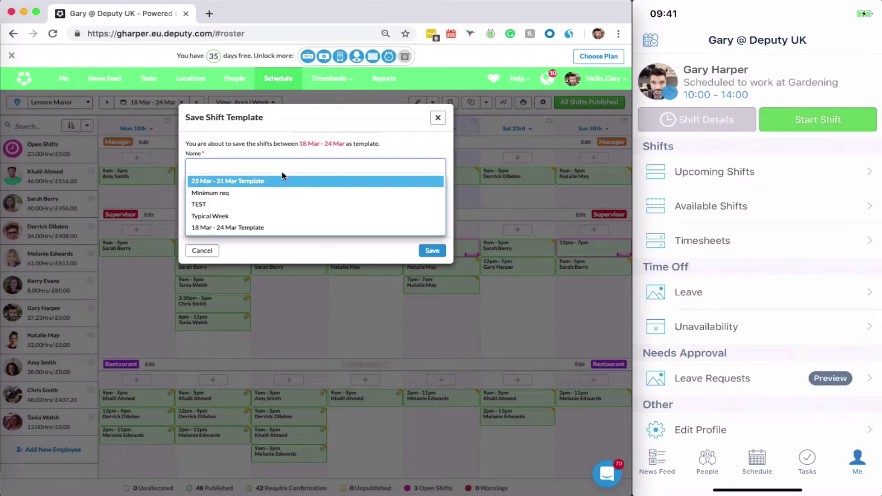
click(262, 217)
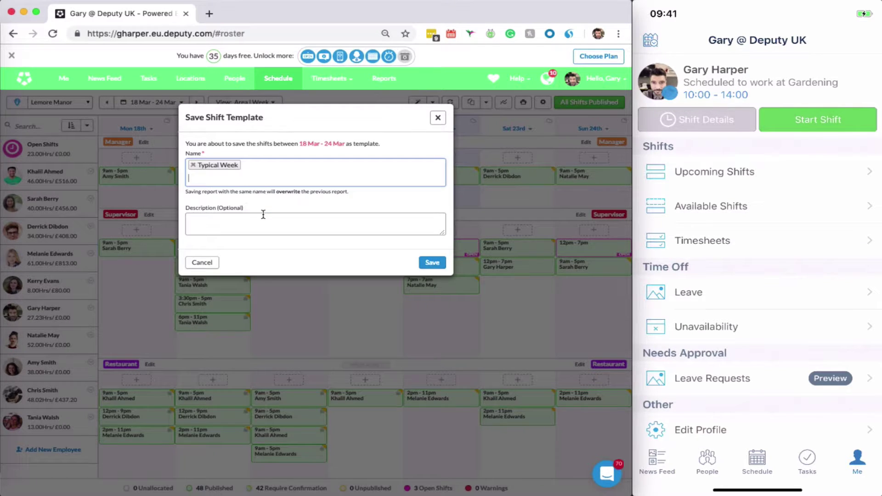
click(432, 263)
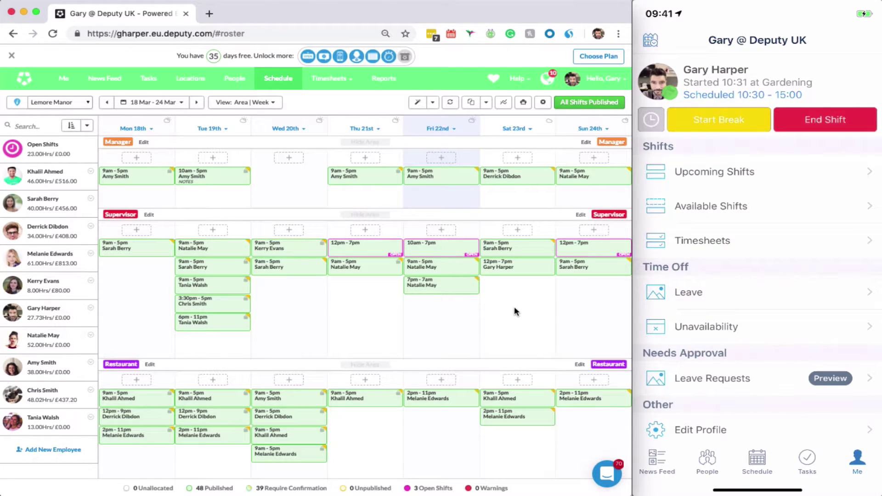
- Navigate to the pending Fri 22/03 10:31–10:35 AM Gardening timesheet for approval
click(232, 81)
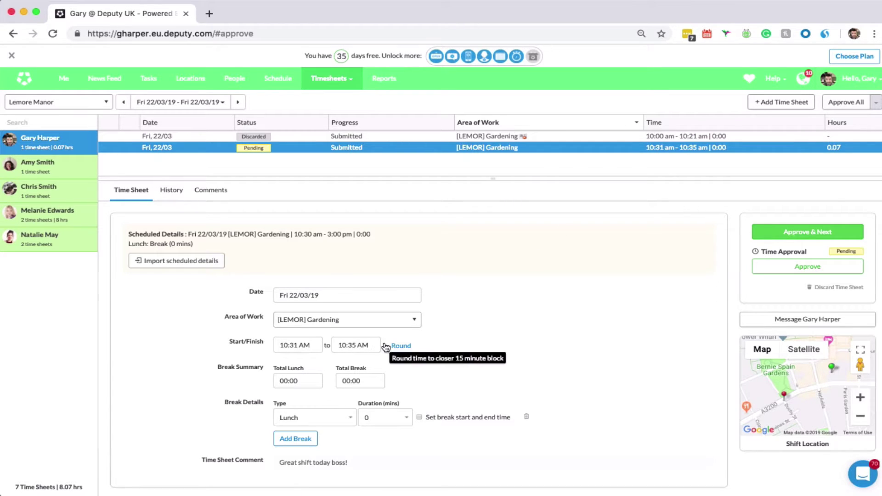
- Review the 0.07-hour Gardening timesheet, then bring up the Timesheets approve/export choices
scroll(623, 330, down, 1)
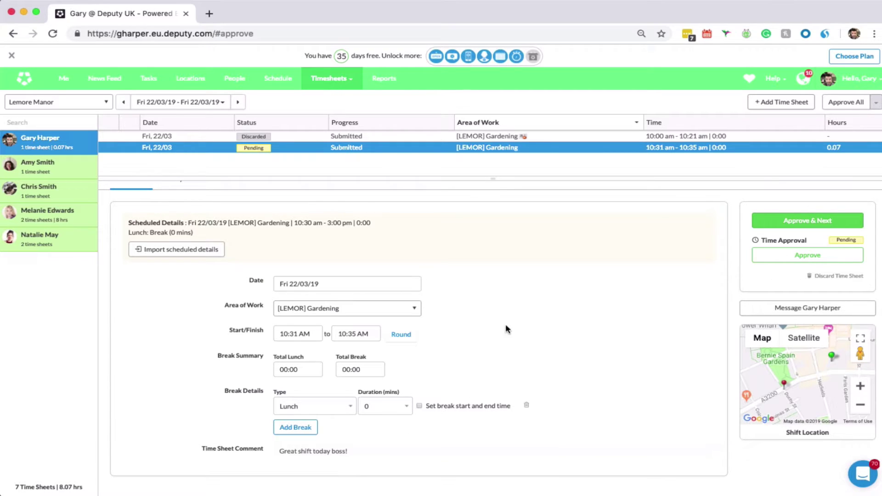
click(341, 79)
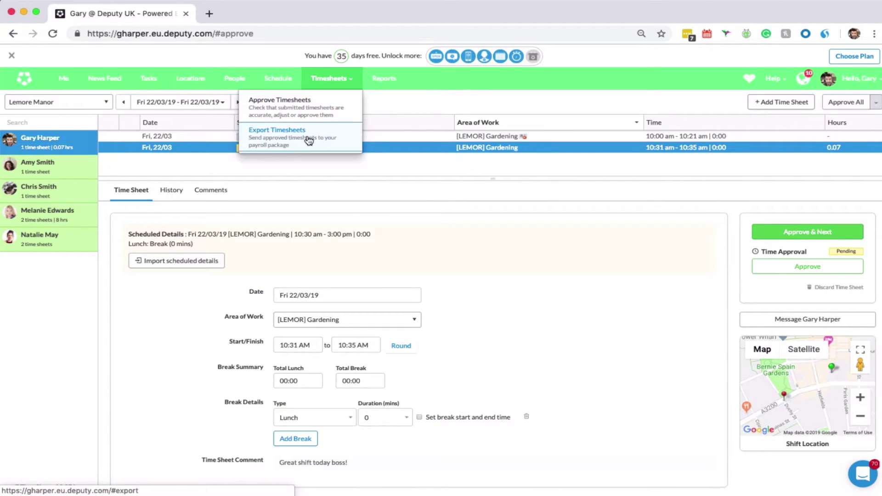
- Select all employees' 59 timesheet items for 09/03–22/03 and export them to Xero Payroll
click(309, 140)
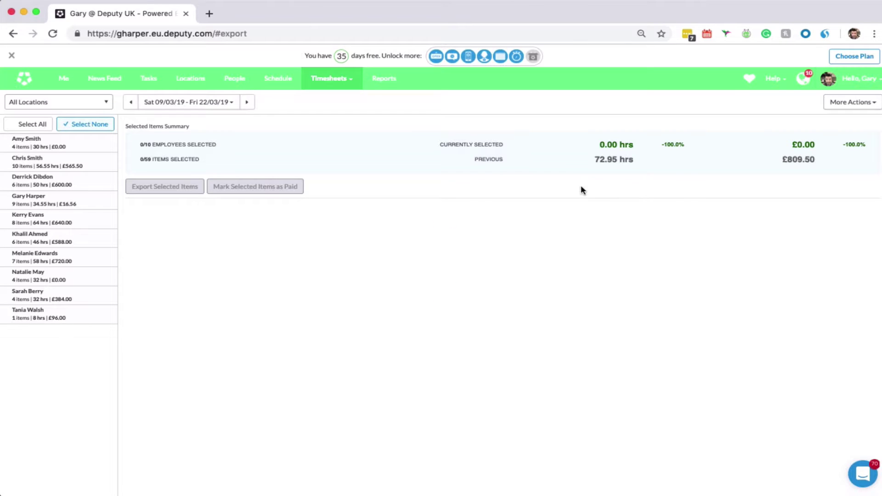
click(29, 123)
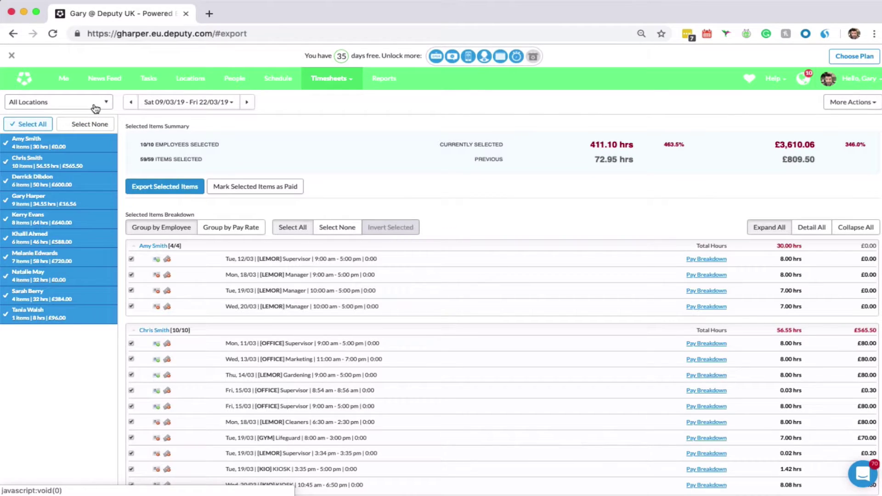
click(182, 187)
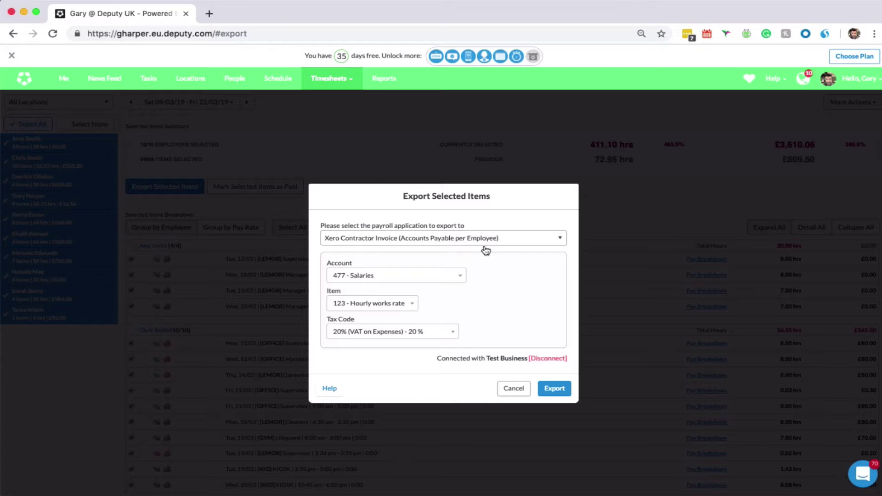
click(523, 243)
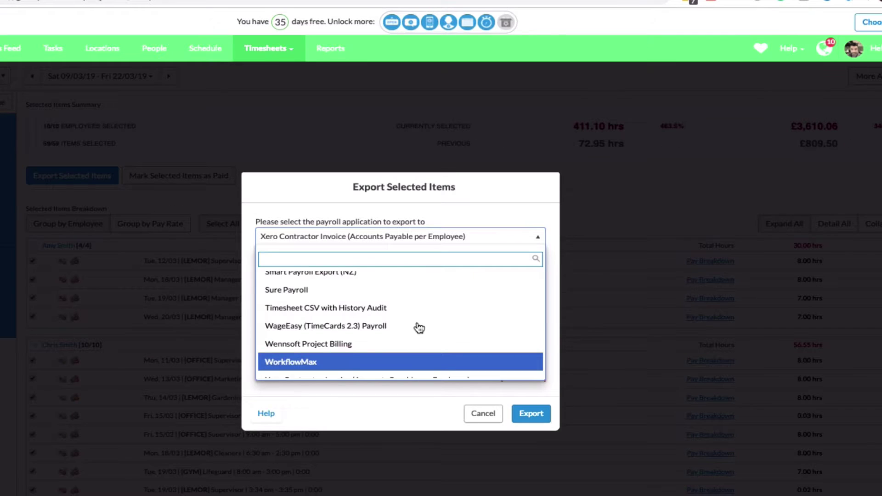
scroll(418, 328, down, 1)
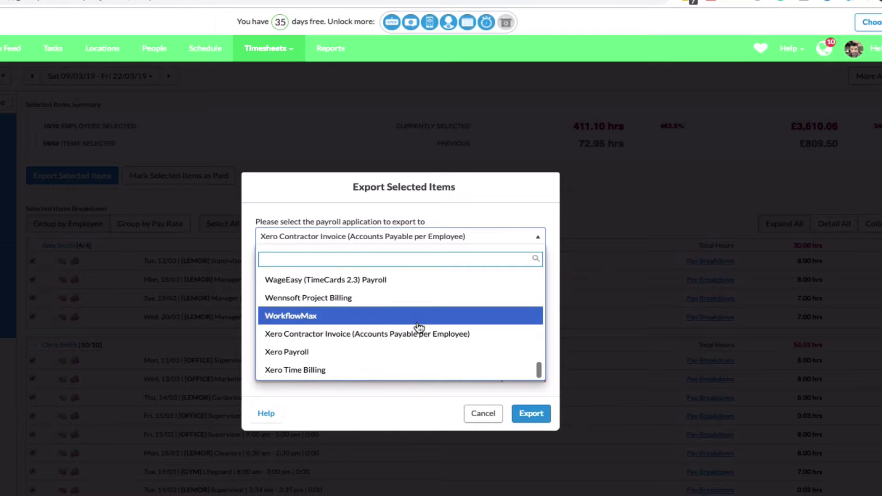
click(321, 356)
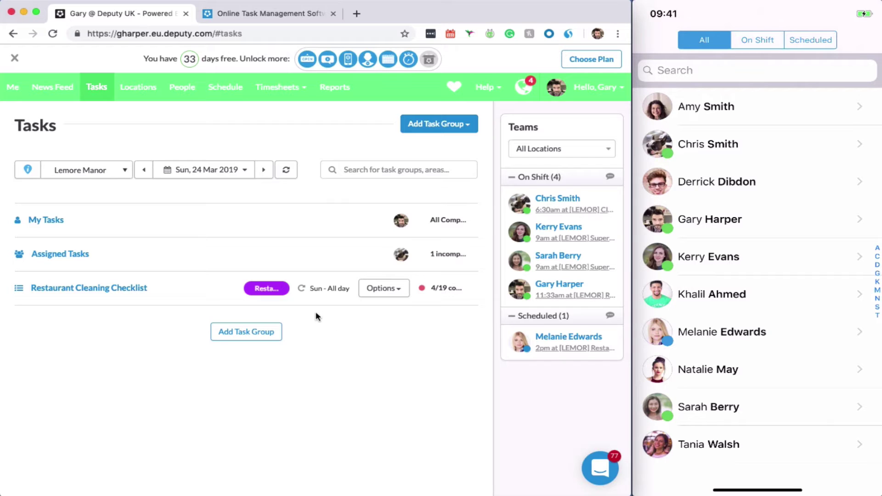
- Open the Restaurant Cleaning Checklist and scroll through its task list
click(59, 289)
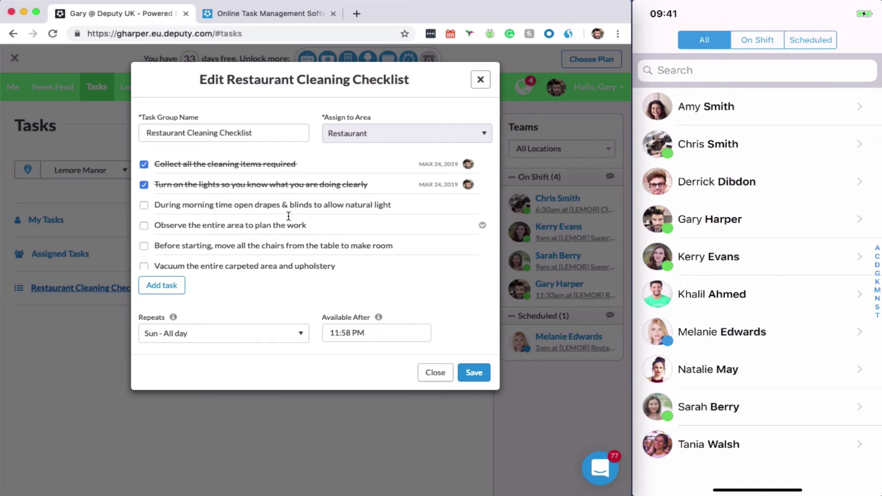
scroll(289, 216, down, 3)
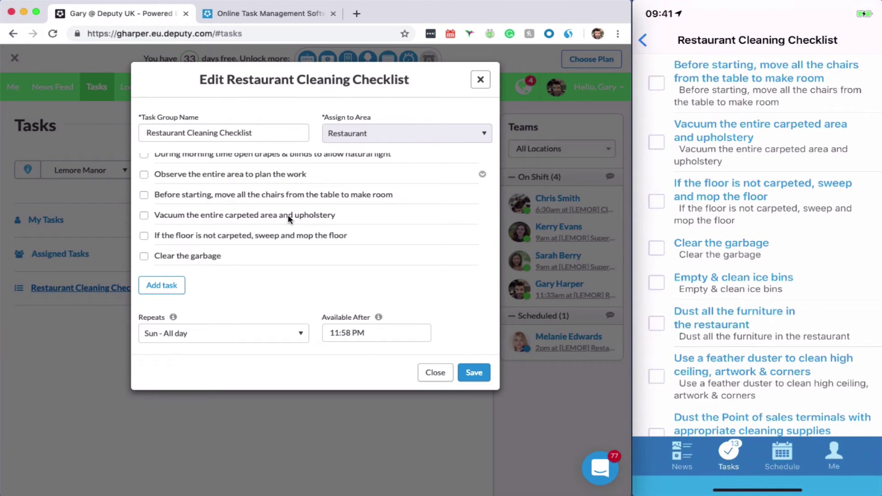
scroll(433, 204, up, 3)
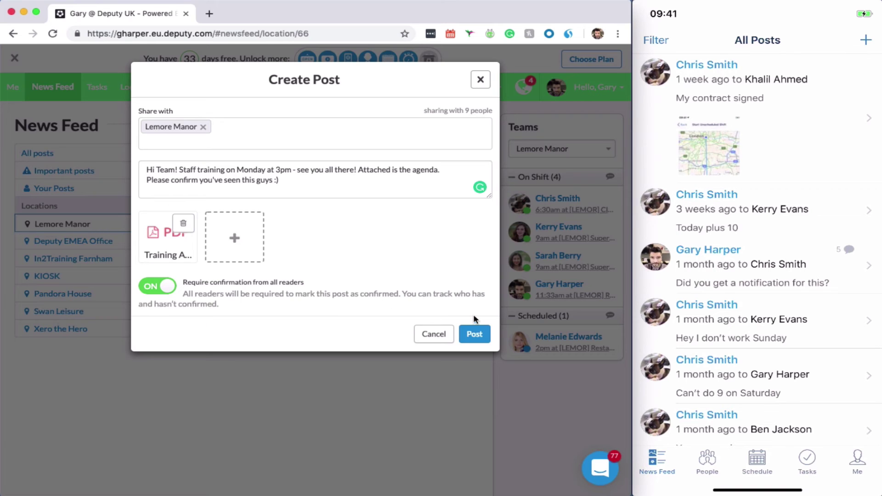
- Post the Lemore Manor training announcement and refresh the feed to see 1/9 confirmed
click(474, 334)
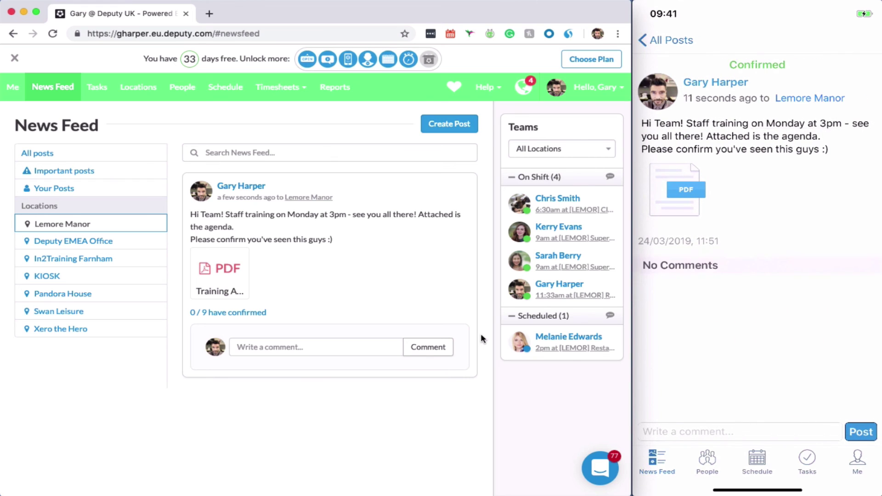
key(super+r)
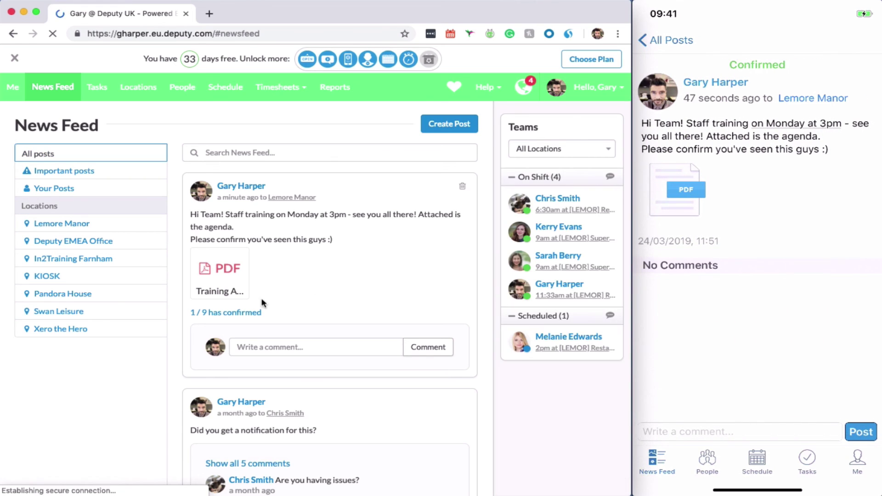